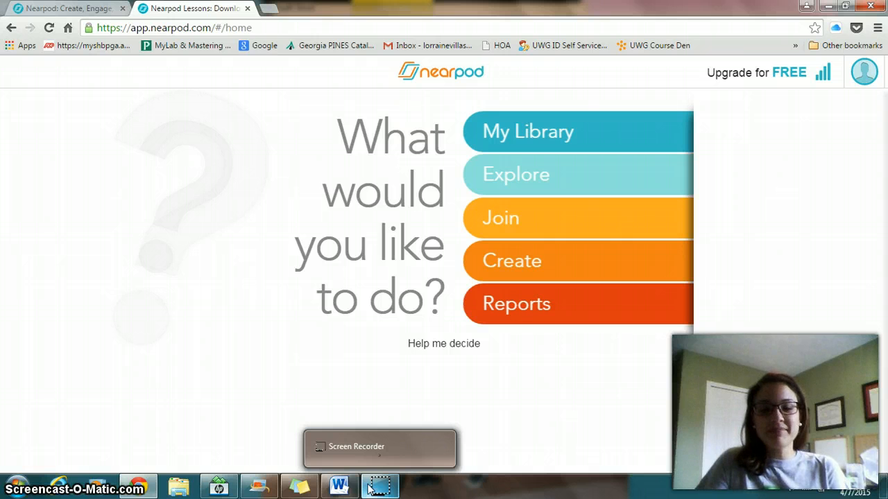
{"action": "left_click", "coordinate": [371, 489]}
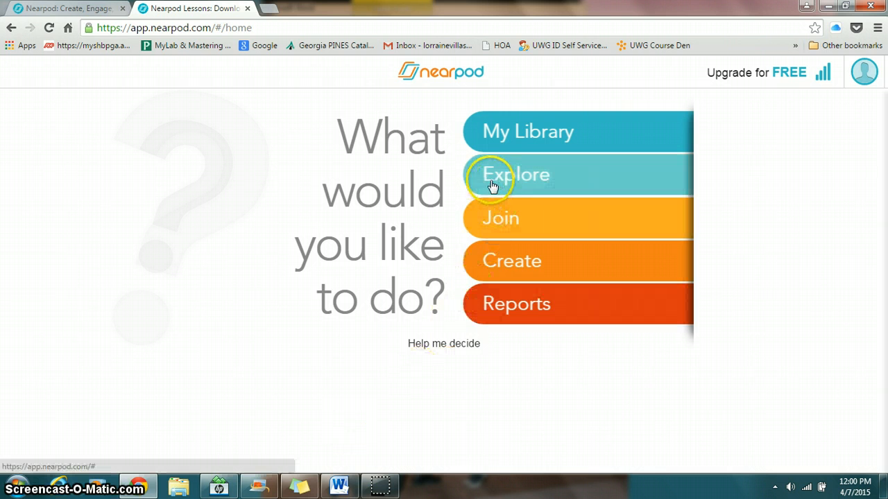
{"action": "left_click", "coordinate": [510, 126]}
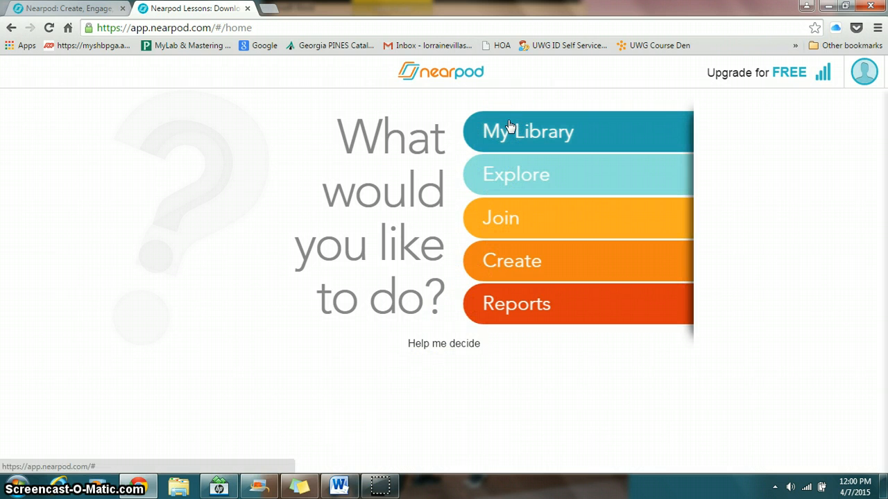
{"action": "left_click", "coordinate": [509, 131]}
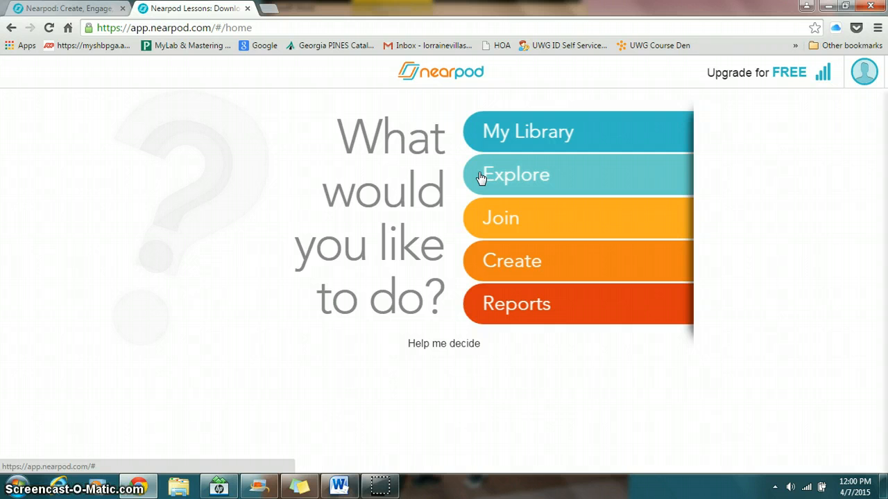
{"action": "left_click", "coordinate": [469, 223]}
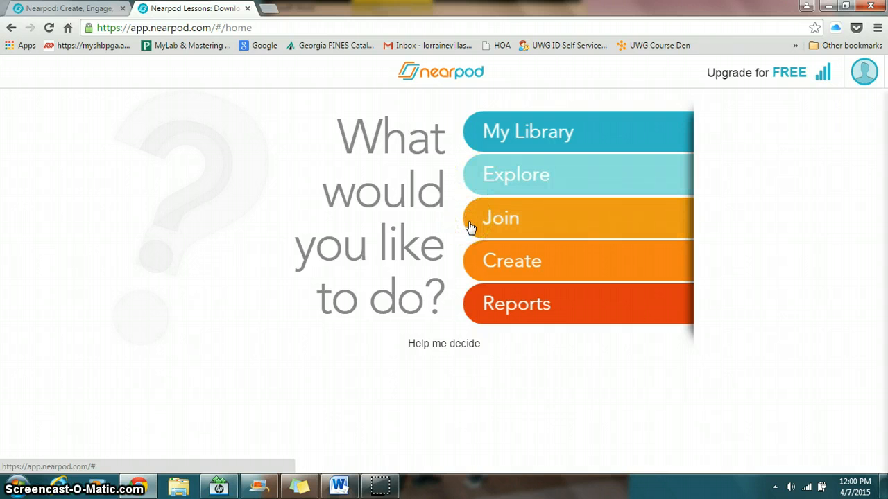
{"action": "left_click", "coordinate": [468, 224]}
Go to the area for creating presentations and open the Romeo and Juliet Introduction presentation
{"action": "left_click", "coordinate": [507, 269]}
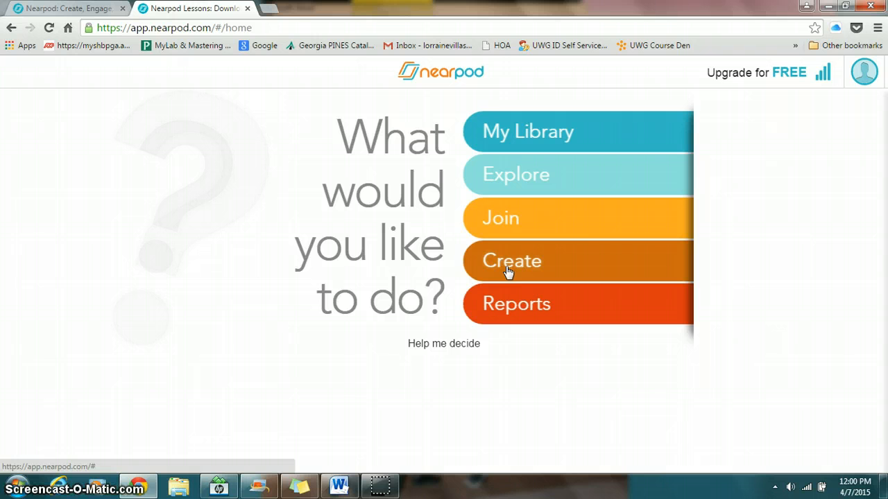
{"action": "left_click", "coordinate": [507, 270]}
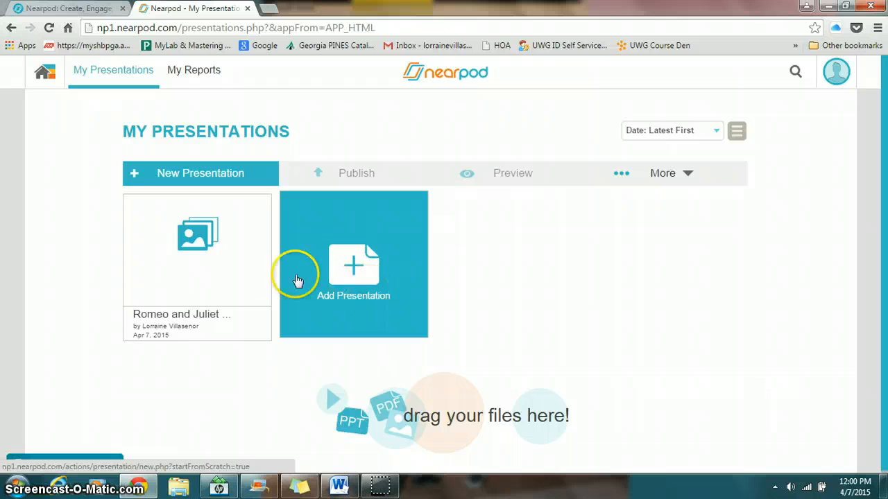
{"action": "left_click", "coordinate": [194, 262]}
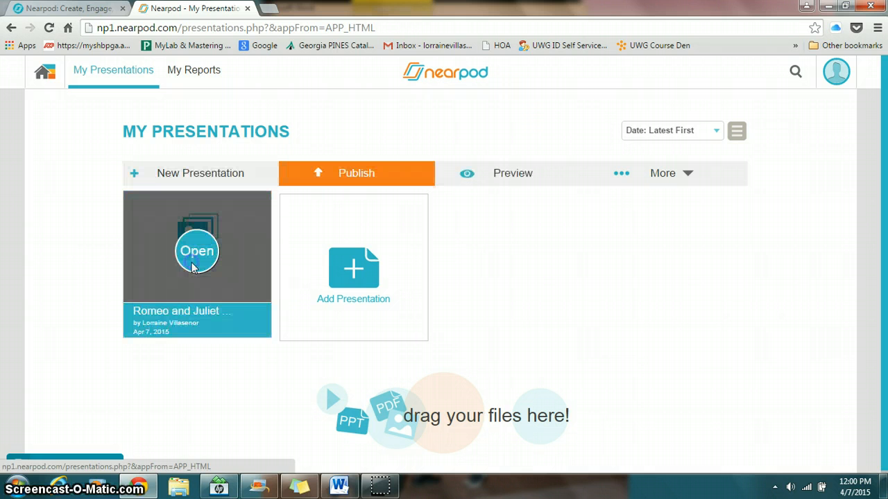
{"action": "left_click", "coordinate": [197, 256]}
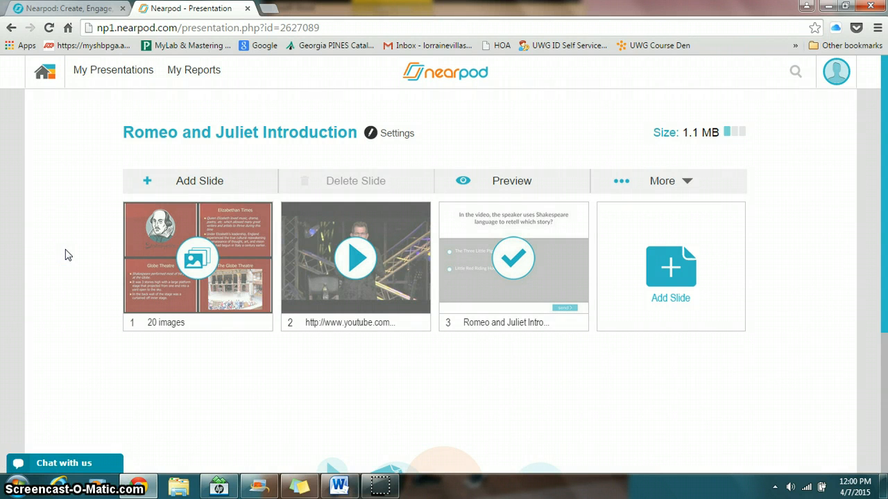
Open the 20-image slideshow in the presentation, review its slides through to the last row, and save it
{"action": "left_click", "coordinate": [184, 258]}
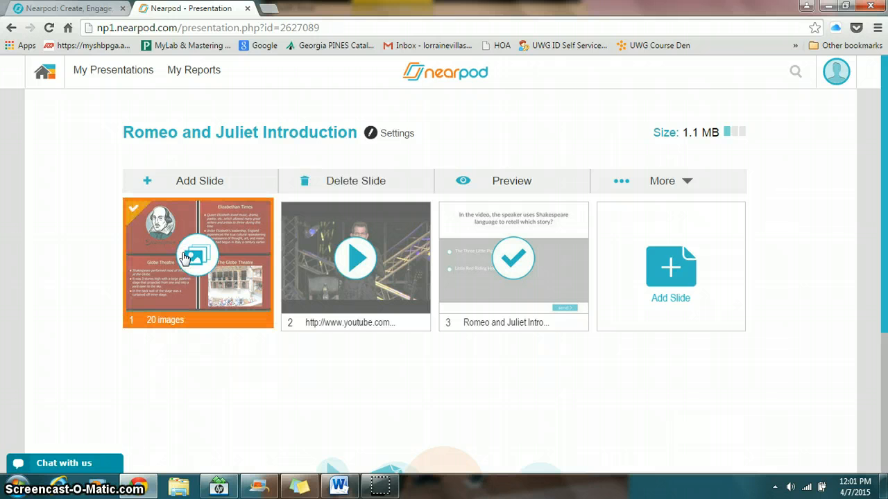
{"action": "left_click", "coordinate": [184, 258]}
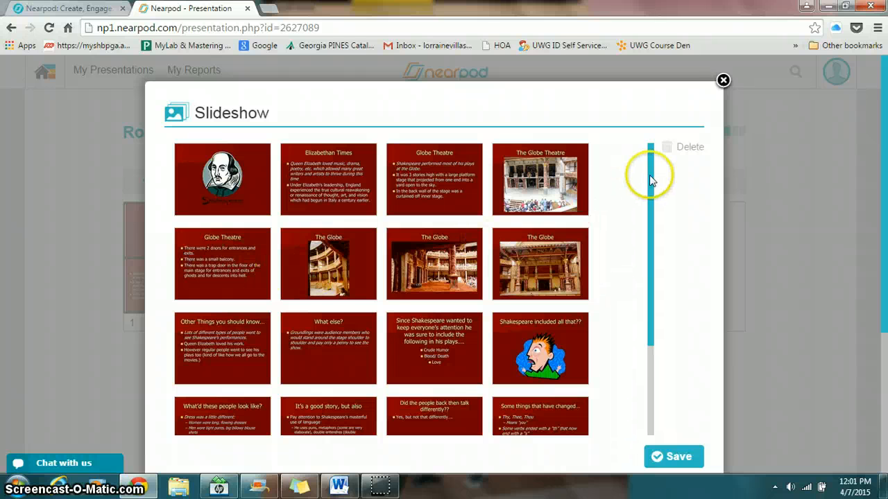
{"action": "left_click_drag", "start_coordinate": [645, 175], "coordinate": [658, 273]}
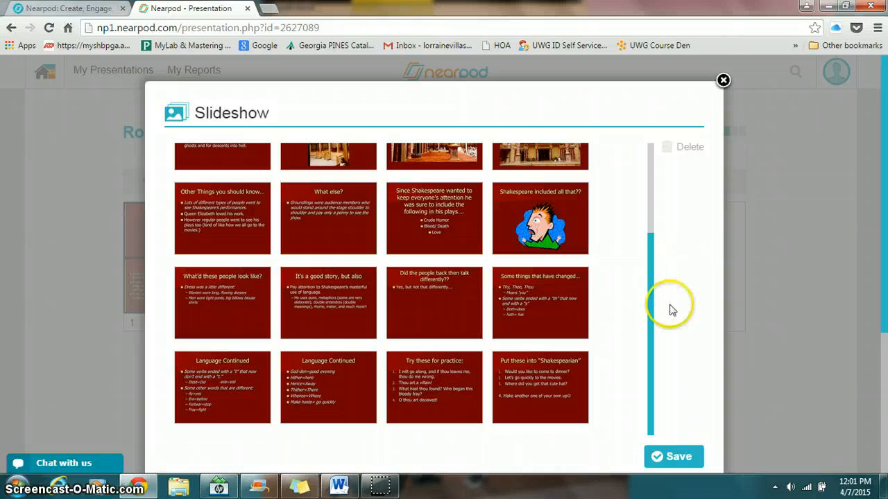
{"action": "left_click", "coordinate": [678, 463]}
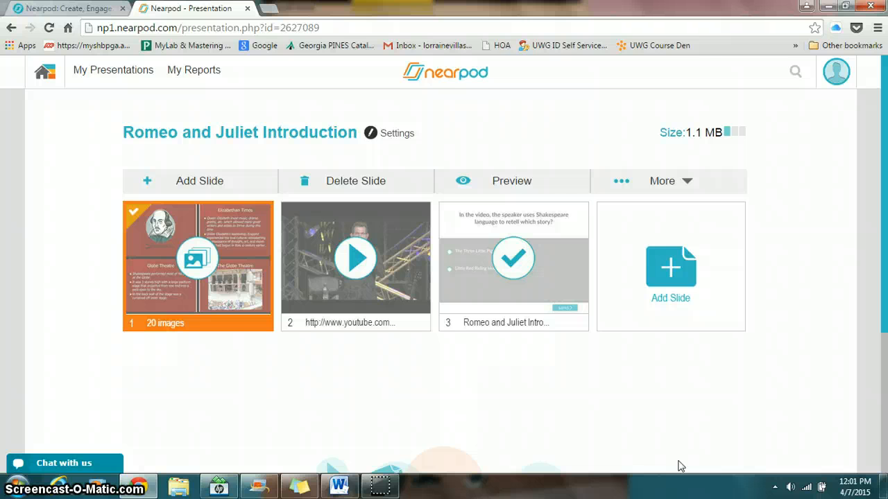
Open the YouTube video slide to view its content and source options, and close it without making changes
{"action": "left_click", "coordinate": [361, 293]}
{"action": "double_click", "coordinate": [360, 293]}
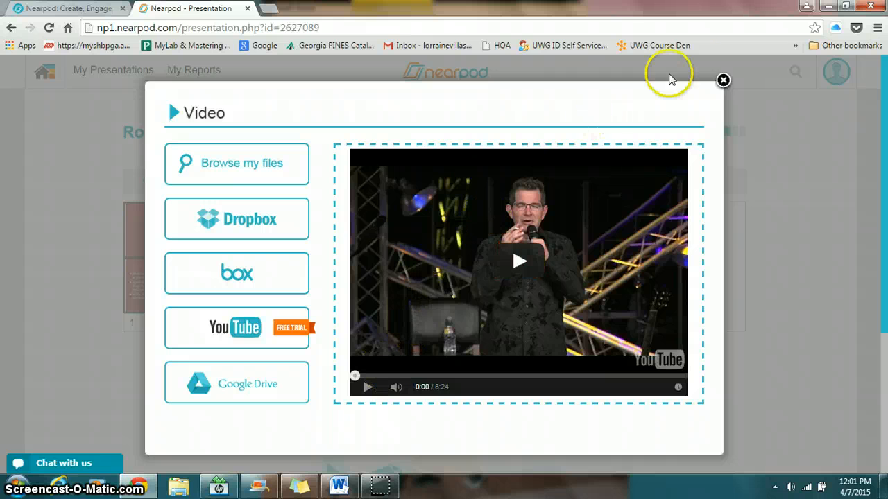
{"action": "left_click", "coordinate": [723, 80]}
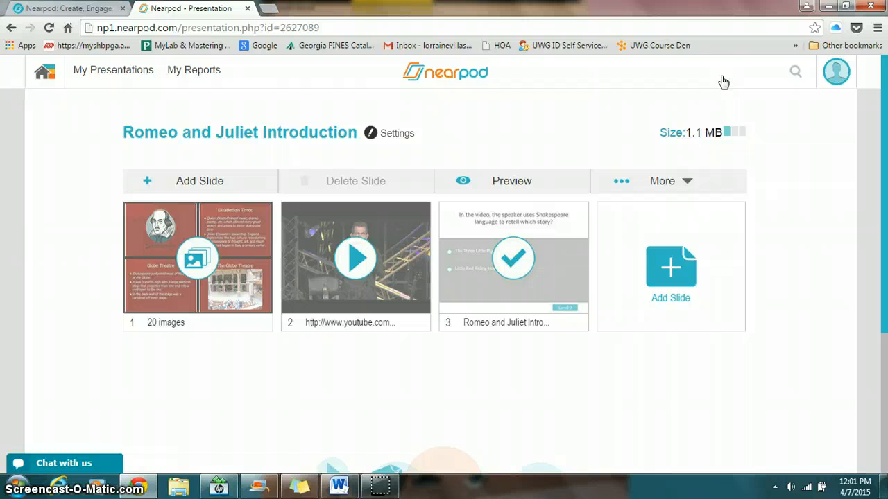
{"action": "left_click", "coordinate": [714, 83]}
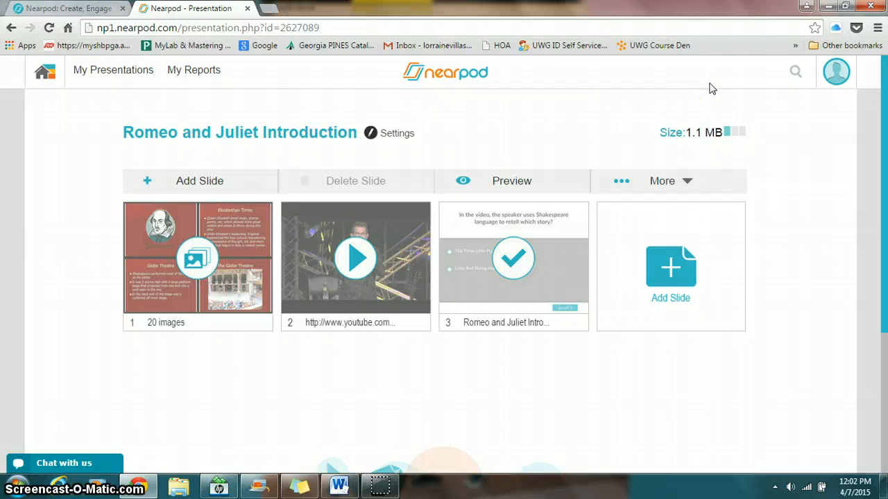
Open the Romeo and Juliet Introduction Activity Check quiz, expand both questions to review their answers, and close it
{"action": "left_click", "coordinate": [523, 260]}
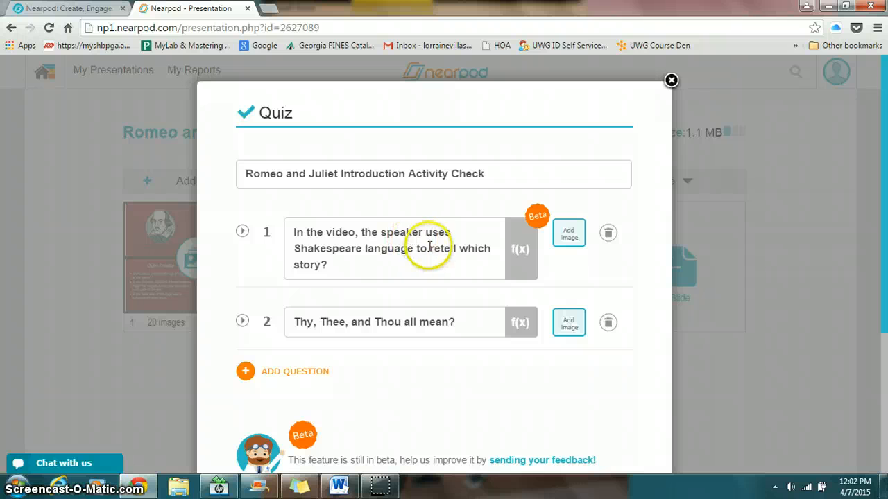
{"action": "left_click", "coordinate": [243, 231]}
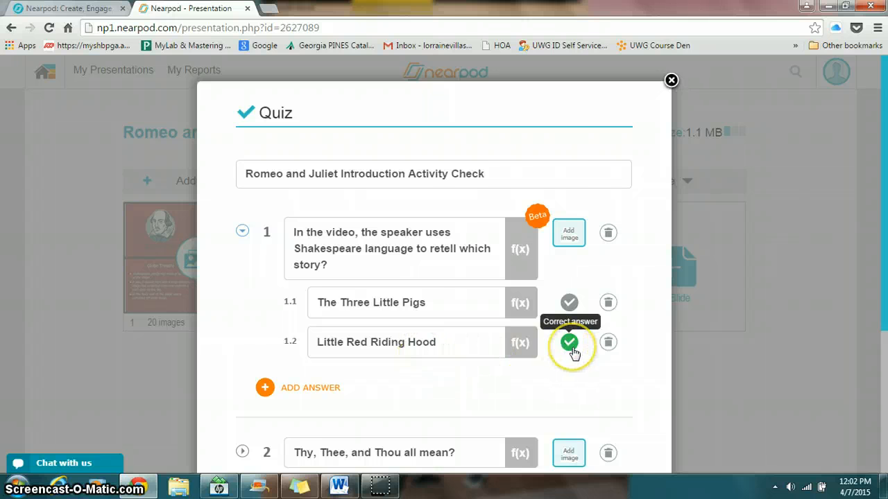
{"action": "scroll", "coordinate": [573, 352], "scroll_direction": "down", "scroll_amount": 2}
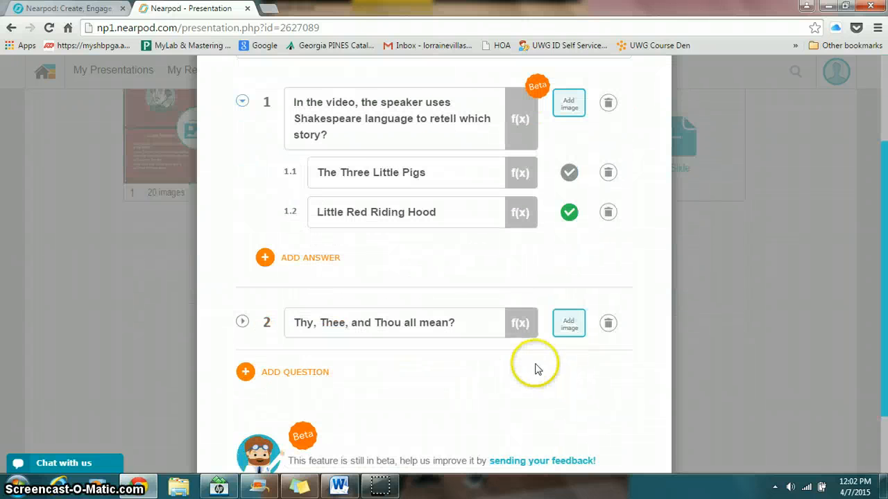
{"action": "scroll", "coordinate": [534, 367], "scroll_direction": "down", "scroll_amount": 1}
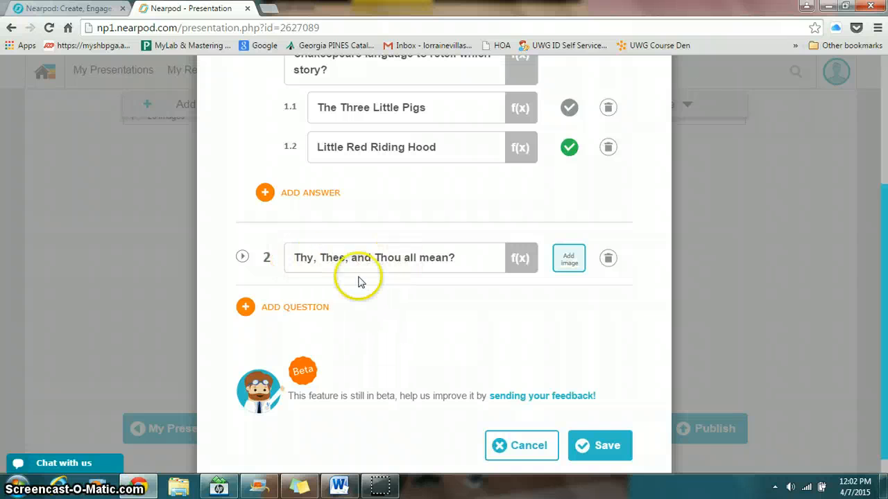
{"action": "left_click", "coordinate": [242, 258]}
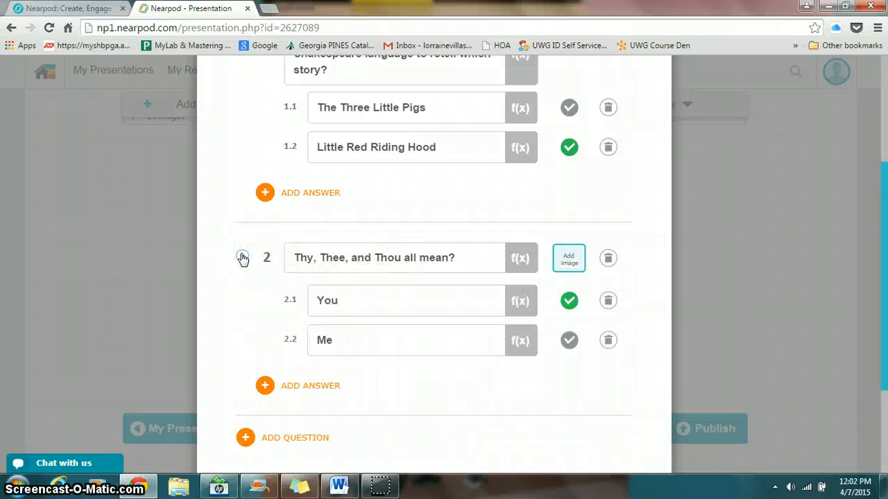
{"action": "scroll", "coordinate": [253, 303], "scroll_direction": "down", "scroll_amount": 1}
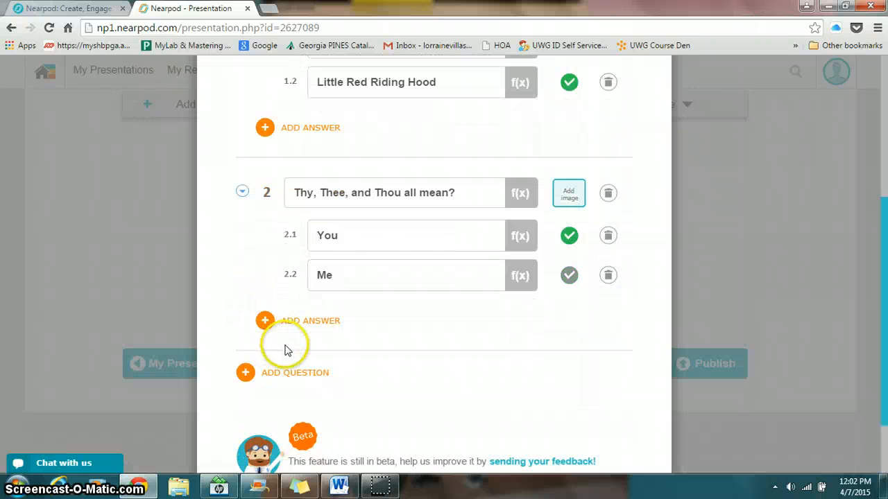
{"action": "scroll", "coordinate": [285, 350], "scroll_direction": "up", "scroll_amount": 4}
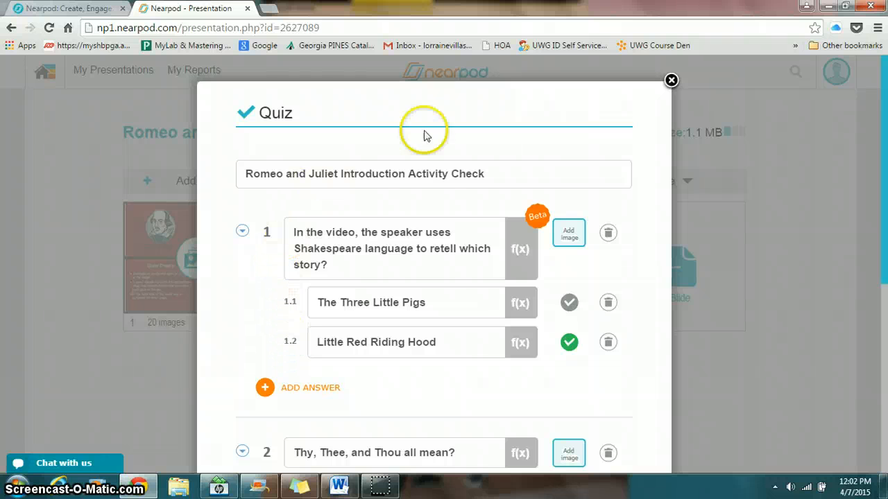
{"action": "left_click", "coordinate": [671, 81]}
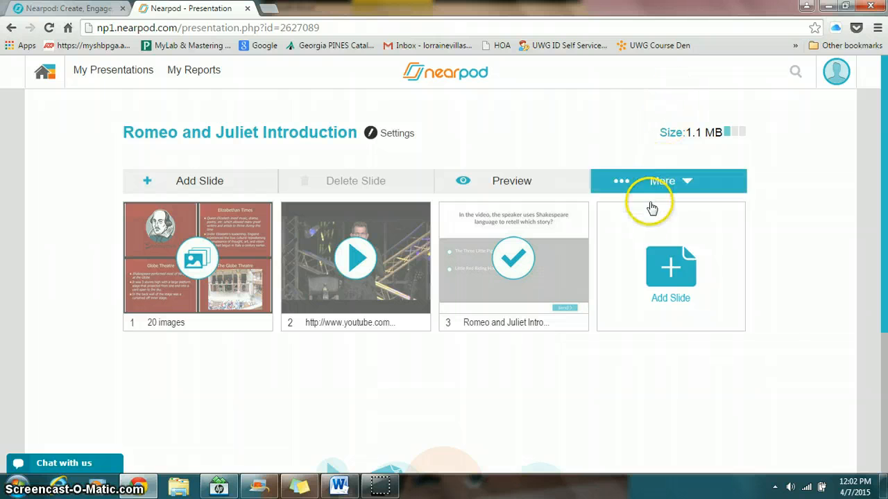
Examine the activity types offered for a new slide, and close the dialog without adding one
{"action": "left_click", "coordinate": [671, 288]}
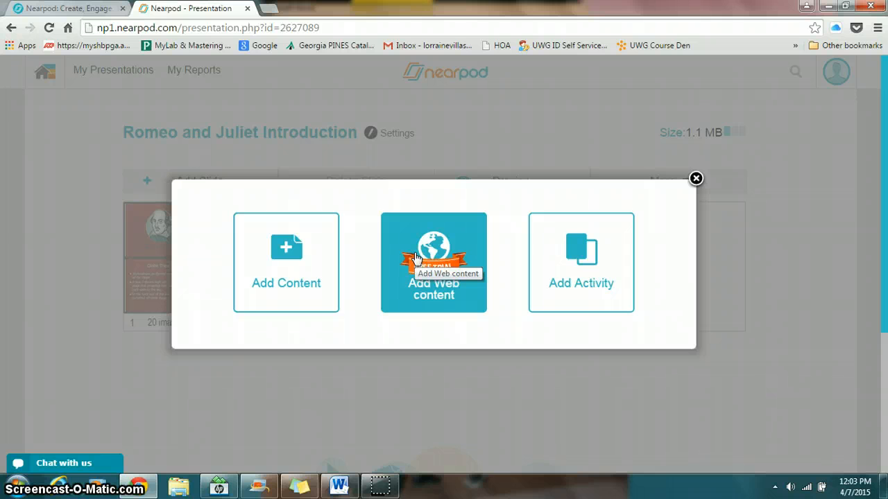
{"action": "left_click", "coordinate": [594, 250]}
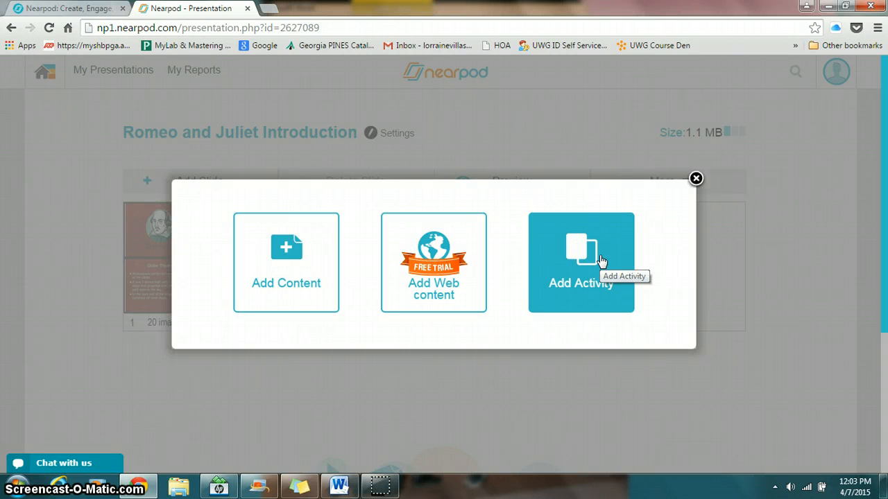
{"action": "left_click", "coordinate": [601, 260]}
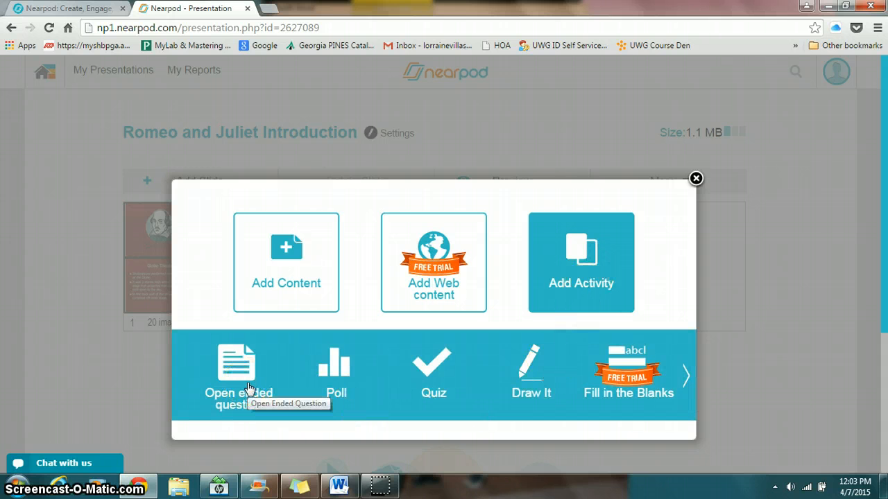
{"action": "left_click", "coordinate": [329, 402]}
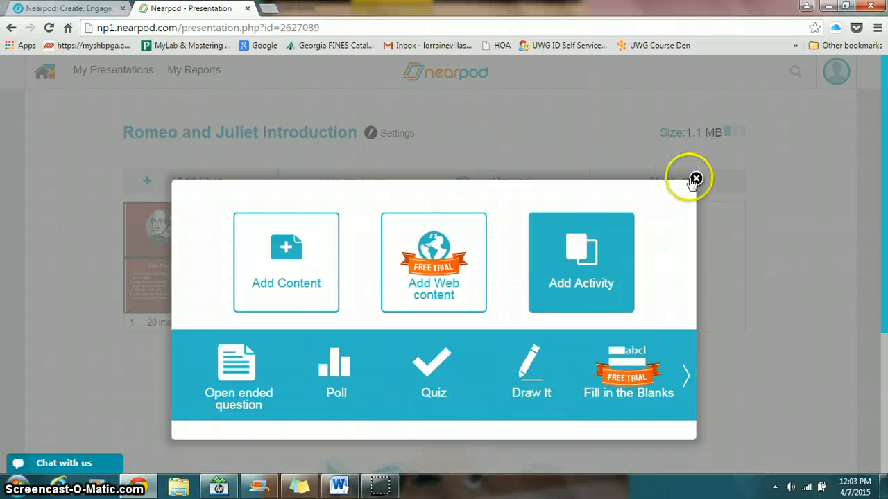
{"action": "left_click", "coordinate": [695, 178]}
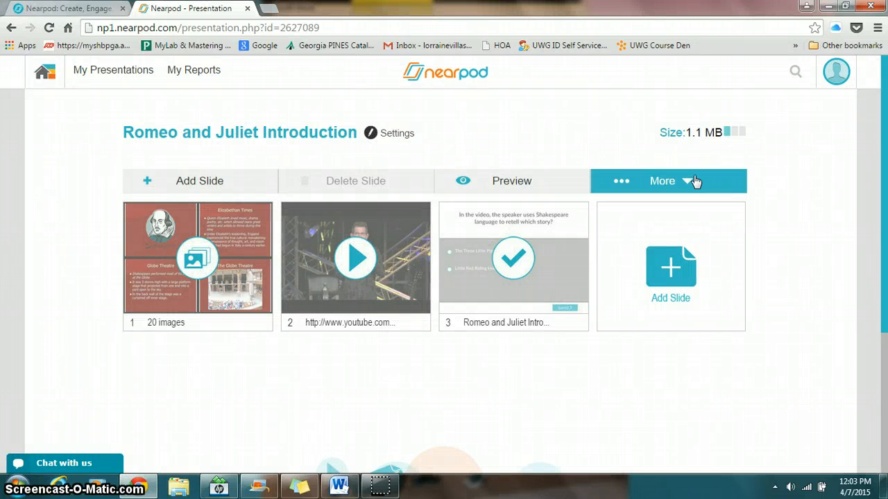
Preview the whole presentation from the slideshow through the video to the quiz, and return to the slide overview
{"action": "left_click", "coordinate": [528, 182]}
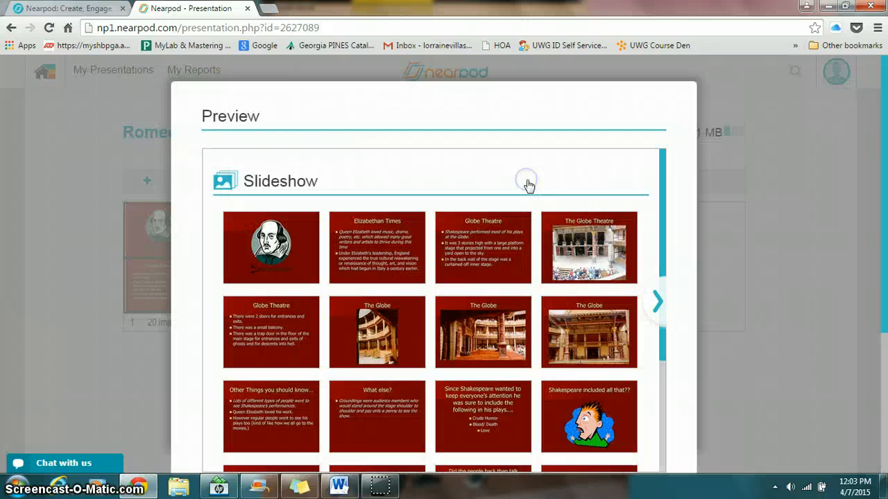
{"action": "scroll", "coordinate": [541, 193], "scroll_direction": "down", "scroll_amount": 1}
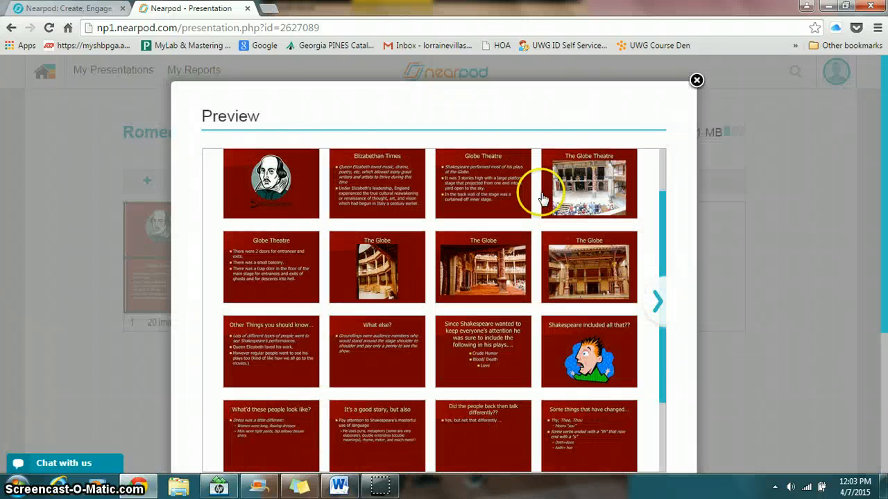
{"action": "scroll", "coordinate": [543, 199], "scroll_direction": "down", "scroll_amount": 3}
{"action": "scroll", "coordinate": [543, 199], "scroll_direction": "up", "scroll_amount": 5}
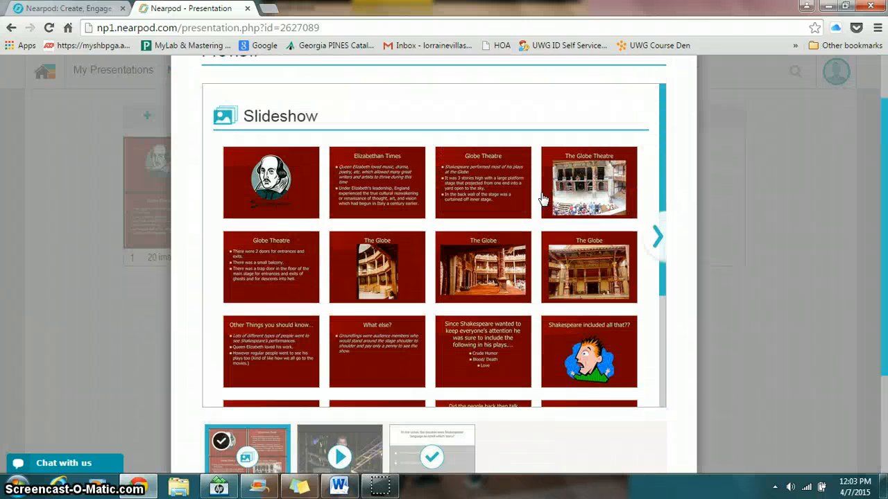
{"action": "left_click", "coordinate": [657, 236]}
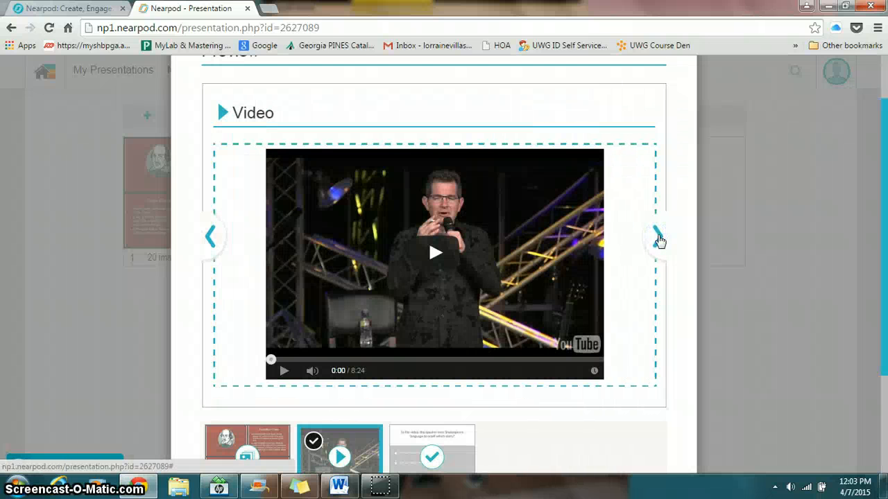
{"action": "left_click", "coordinate": [658, 238]}
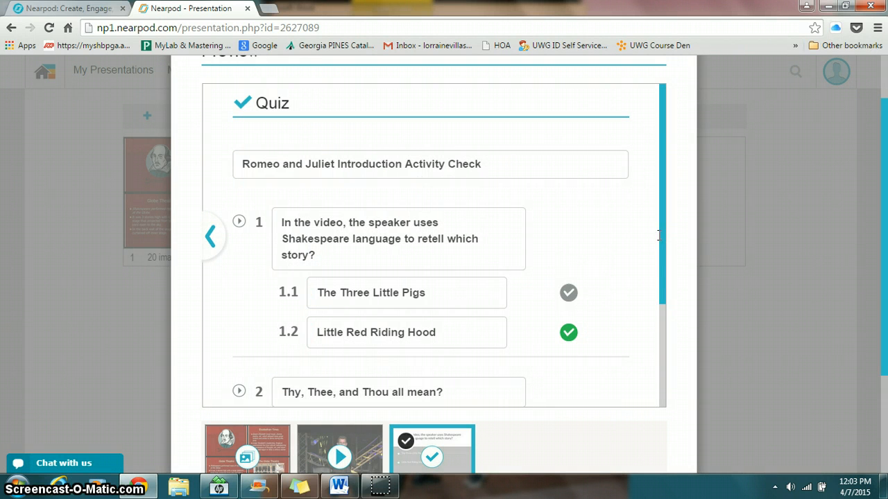
{"action": "key", "text": "Escape"}
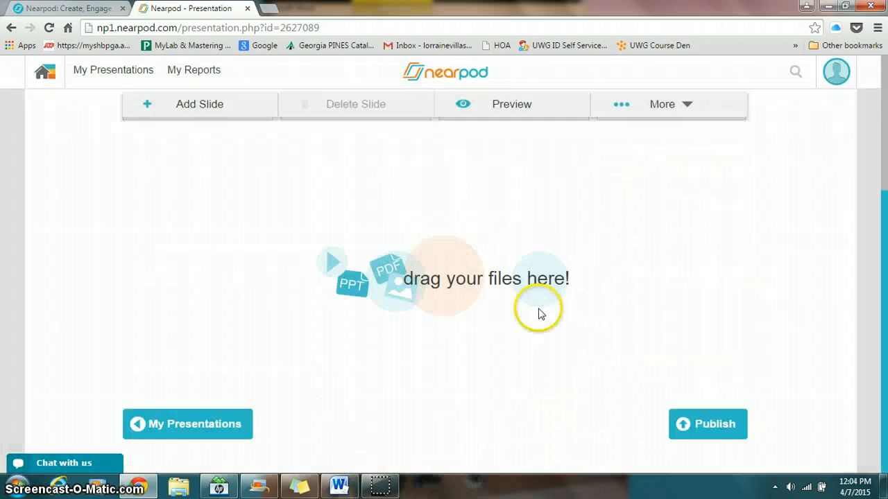
{"action": "scroll", "coordinate": [539, 314], "scroll_direction": "up", "scroll_amount": 3}
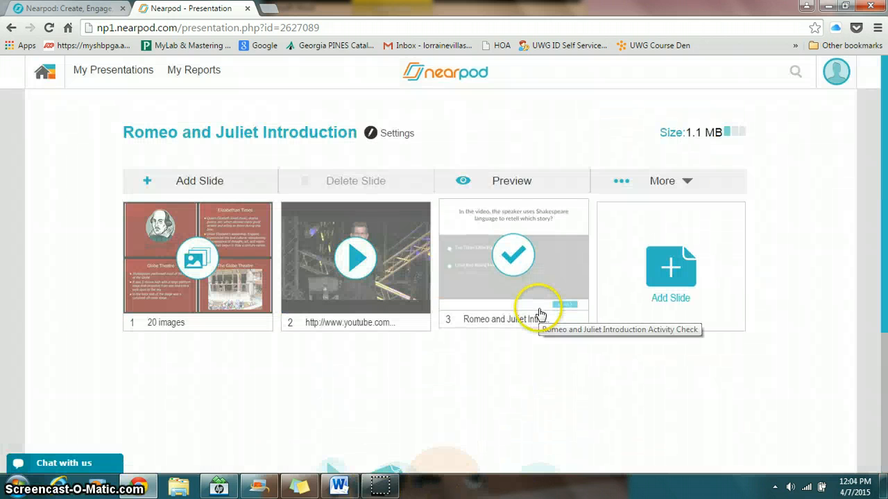
Publish the Romeo and Juliet Introduction presentation and confirm the publication
{"action": "scroll", "coordinate": [548, 382], "scroll_direction": "down", "scroll_amount": 3}
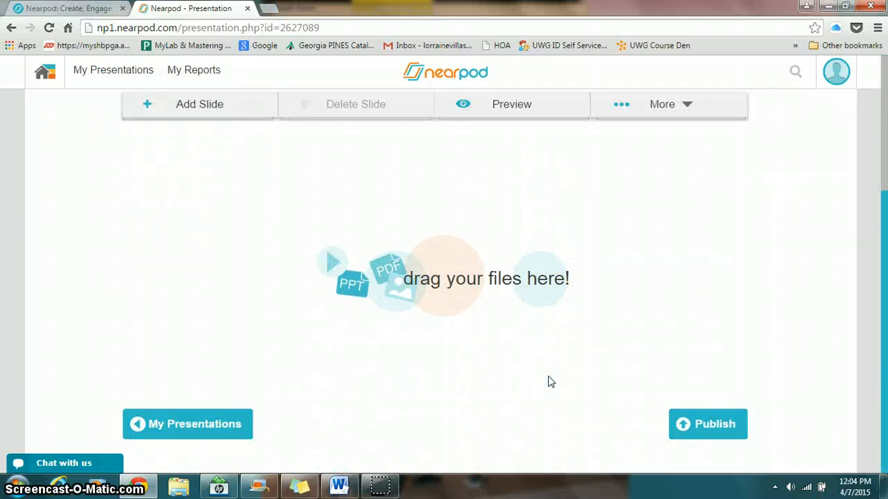
{"action": "left_click", "coordinate": [717, 437]}
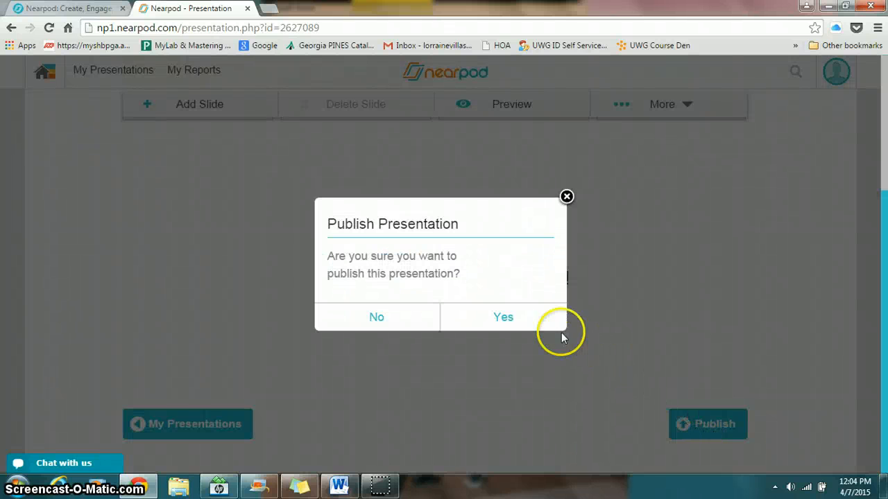
{"action": "left_click", "coordinate": [527, 319]}
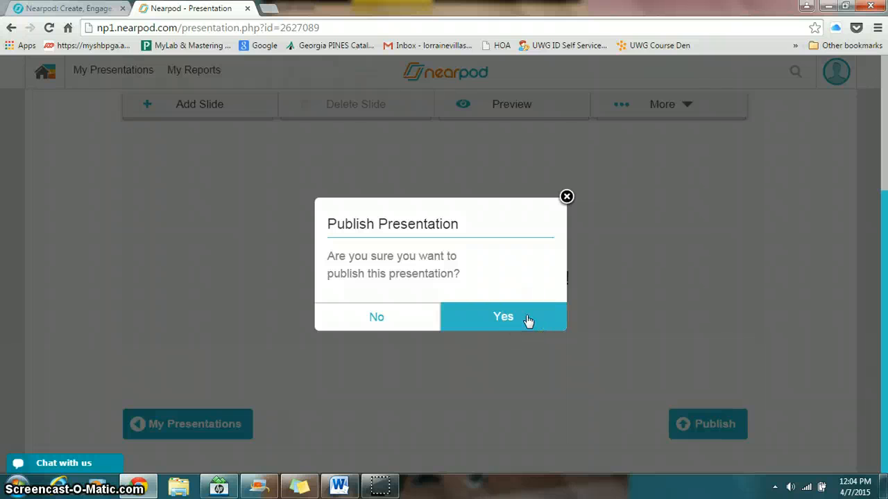
{"action": "left_click", "coordinate": [528, 320]}
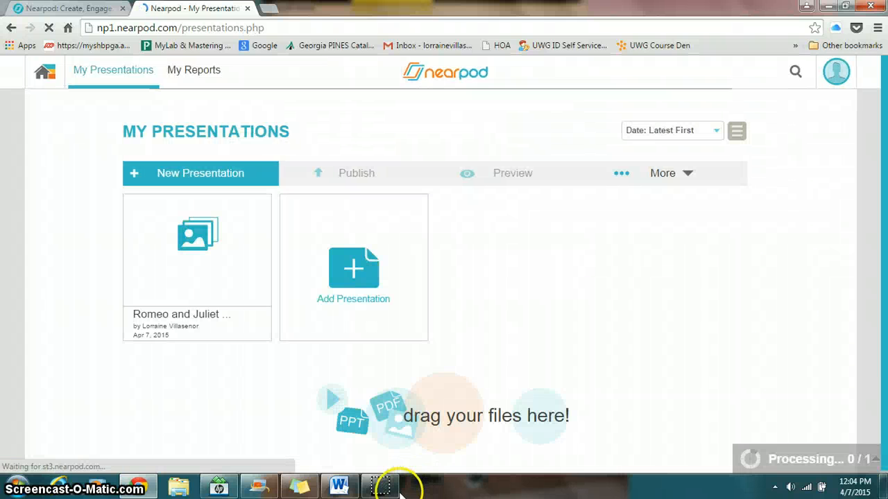
Page through the published Romeo and Juliet Introduction lesson's preview from the slideshow past the video to the quiz
{"action": "mouse_move", "coordinate": [383, 487]}
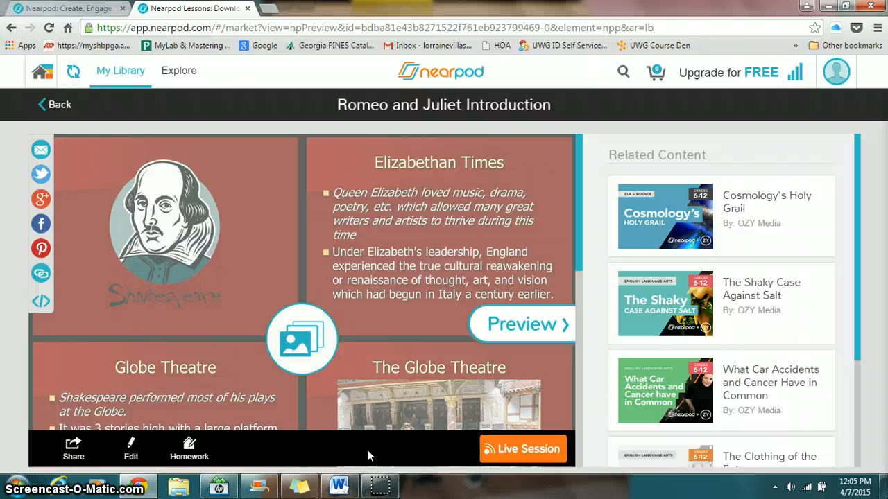
{"action": "left_click", "coordinate": [526, 326]}
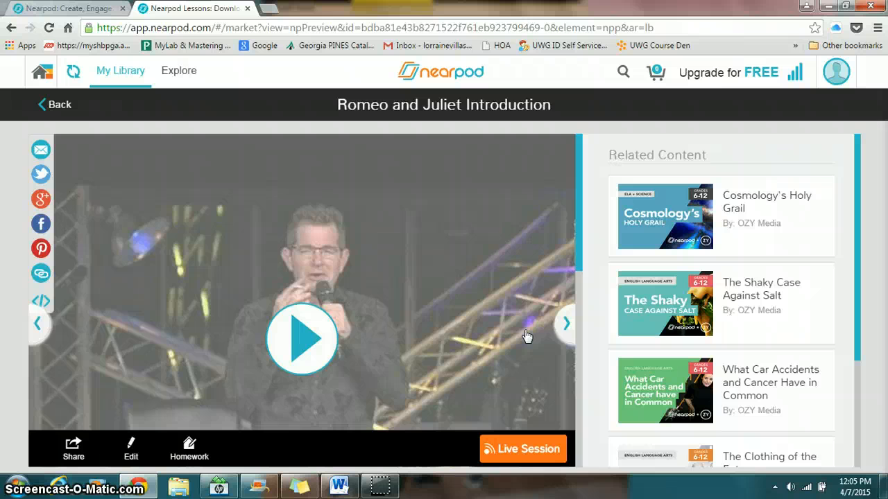
{"action": "left_click", "coordinate": [561, 323]}
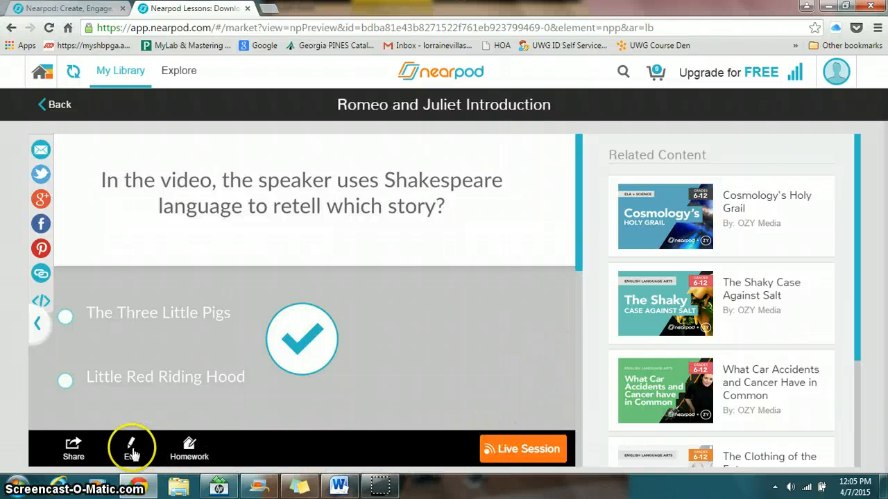
Open the published lesson's sharing options and review the available ways to share it, including link and embed
{"action": "left_click", "coordinate": [74, 450]}
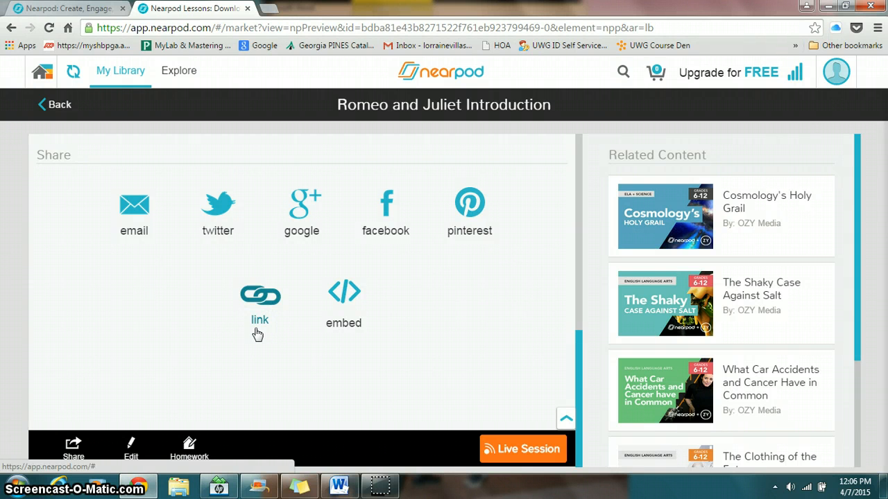
{"action": "left_click", "coordinate": [338, 338]}
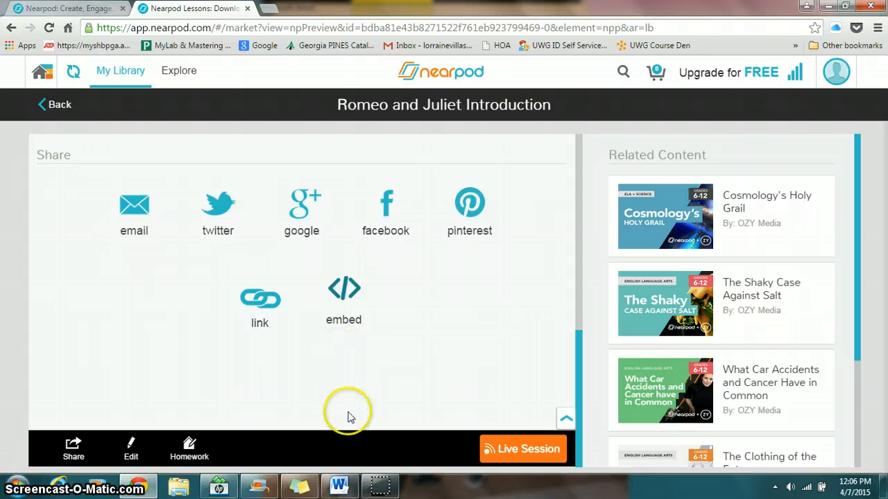
{"action": "left_click", "coordinate": [378, 487]}
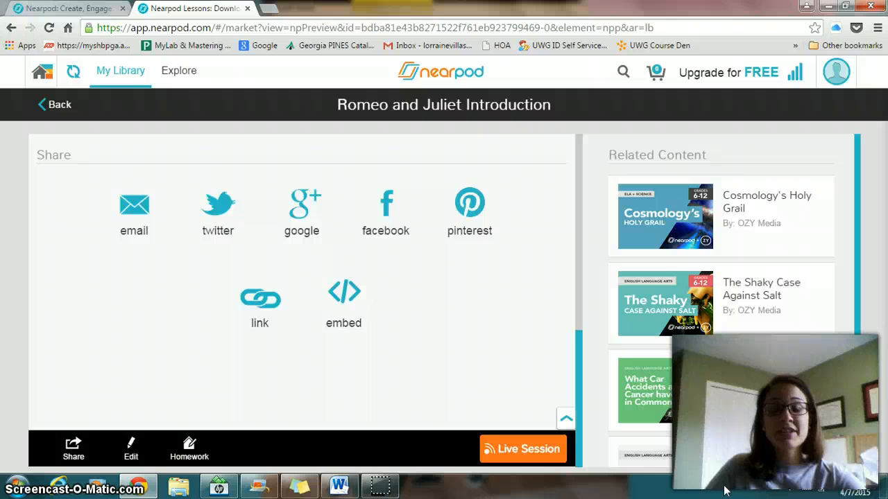